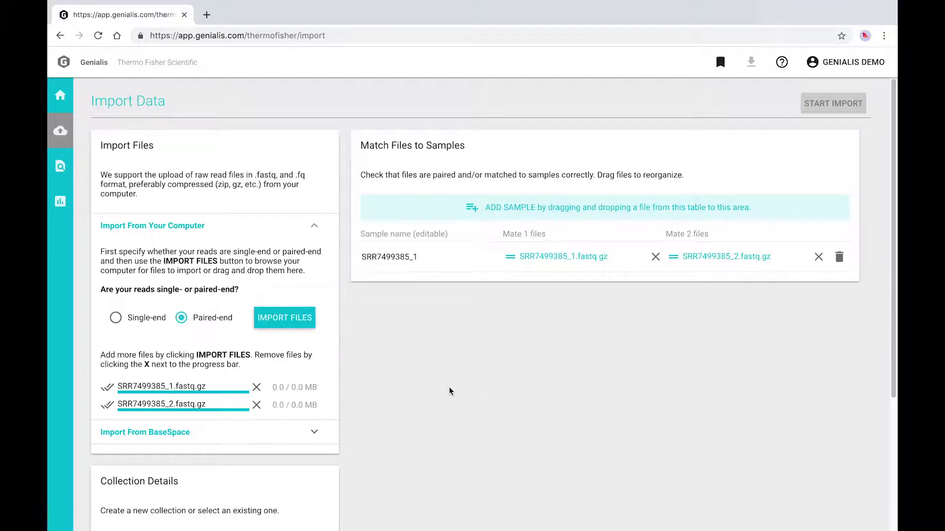
Define a new collection named "demo collection" with species Homo sapiens and a Lorem ipsum description, and start importing the matched files
{"action": "scroll", "coordinate": [417, 386], "scroll_direction": "down", "scroll_amount": 3}
{"action": "left_click", "coordinate": [163, 376]}
{"action": "type", "text": "demo collection"}
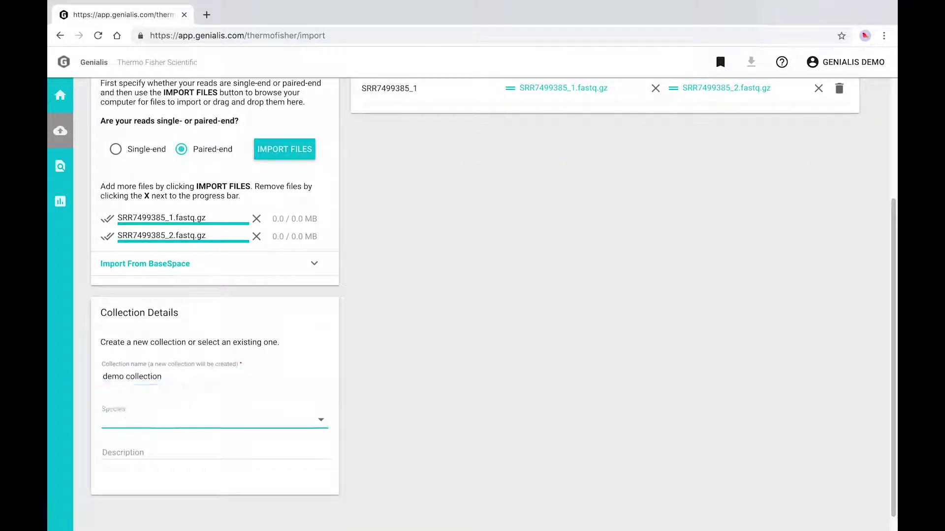
{"action": "left_click", "coordinate": [325, 419]}
{"action": "left_click", "coordinate": [251, 505]}
{"action": "left_click", "coordinate": [149, 456]}
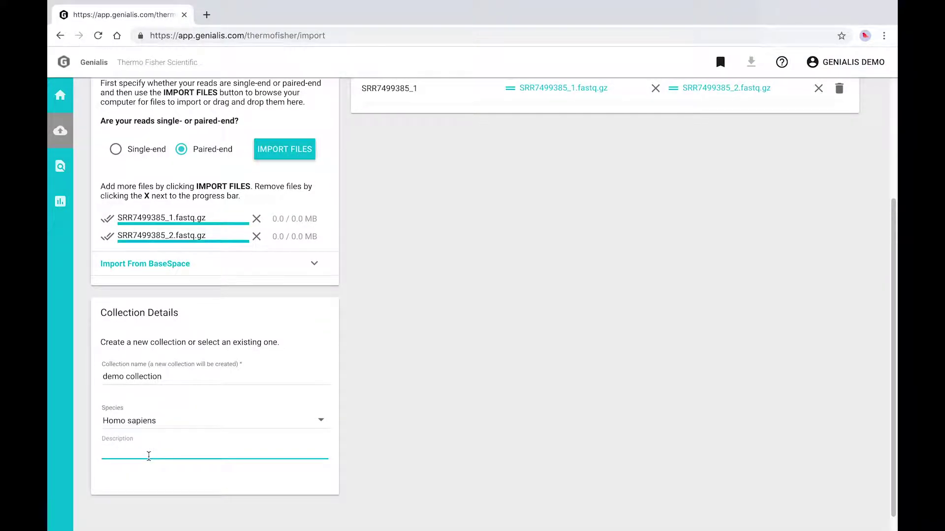
{"action": "type", "text": "Lorem ipsum dolor sit amet, consectetur adipiscing elit. Mauris vulputate neque nisl, et rutrum quam ullamcorper in. Vestibulum nec nunc eget magna tempor condimentum."}
{"action": "scroll", "coordinate": [615, 289], "scroll_direction": "up", "scroll_amount": 4}
{"action": "left_click", "coordinate": [832, 104]}
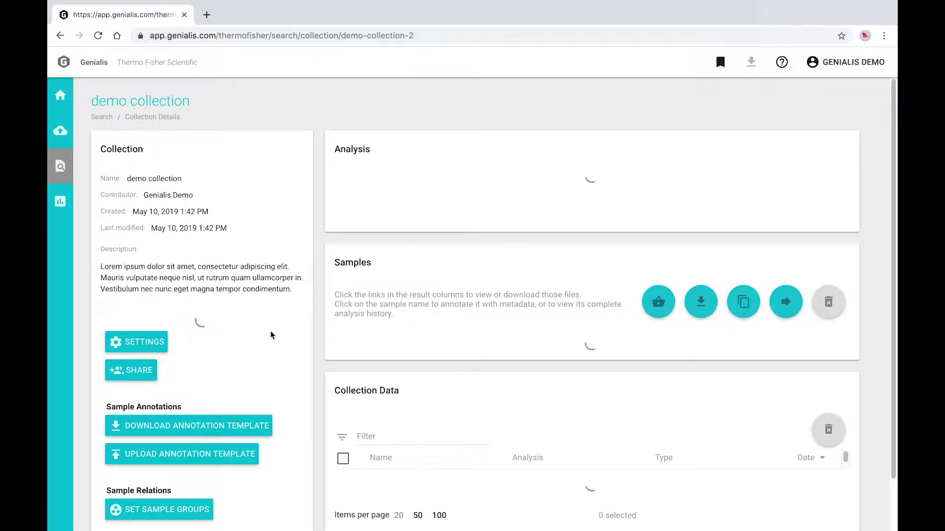
Set up the Invitrogen Collibri RNA Library Prep Kits pipeline with the SRR7499385_1 sample of type Reads / FASTQ / Paired
{"action": "left_click", "coordinate": [363, 185]}
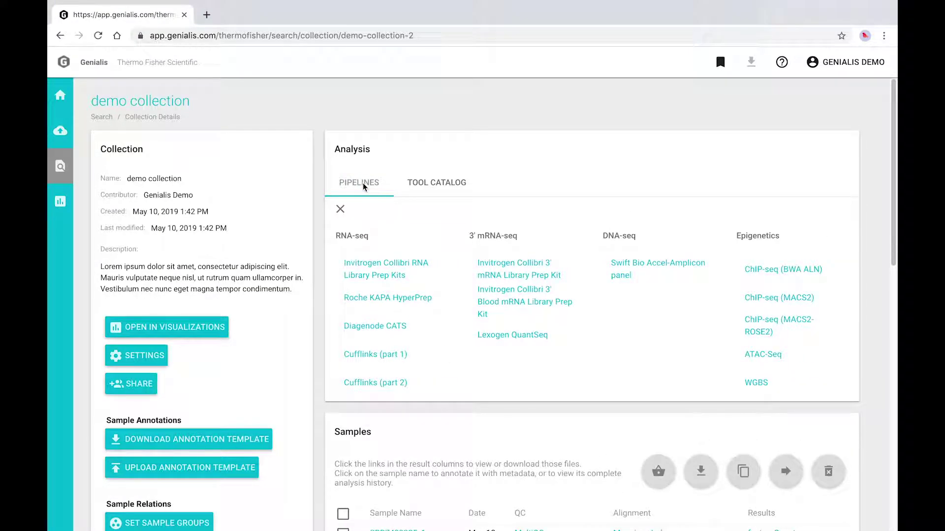
{"action": "mouse_move", "coordinate": [380, 270]}
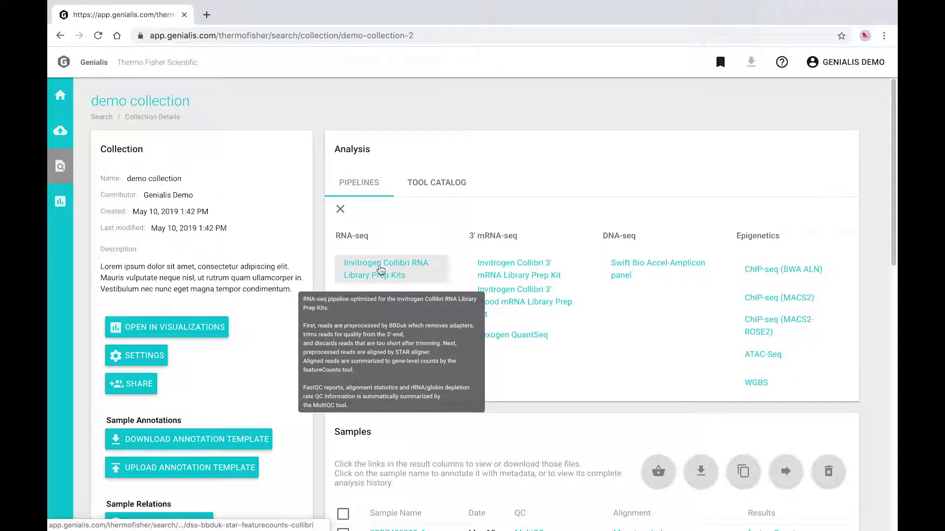
{"action": "left_click", "coordinate": [380, 269]}
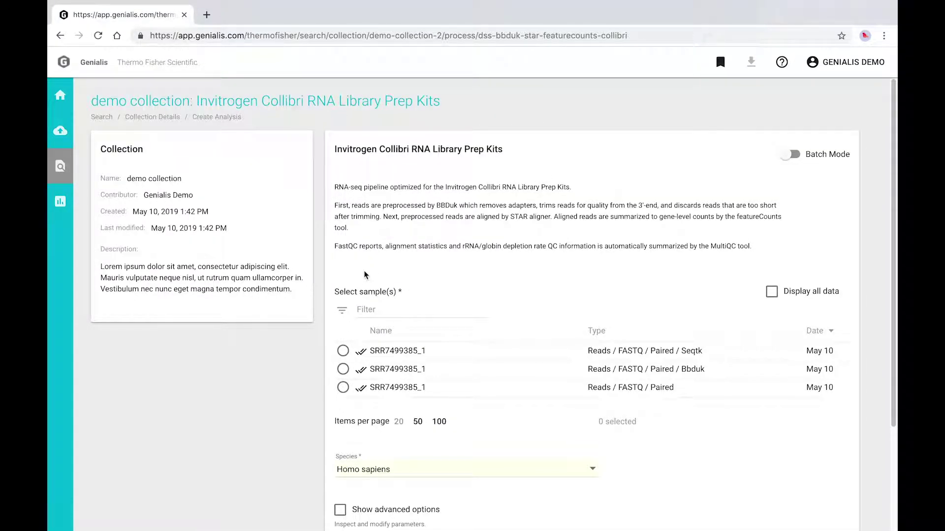
{"action": "left_click", "coordinate": [343, 352]}
{"action": "left_click", "coordinate": [343, 369]}
{"action": "left_click", "coordinate": [343, 387]}
Show the advanced options, review the adapter removal and read filtering parameters, and run the analysis
{"action": "scroll", "coordinate": [376, 400], "scroll_direction": "down", "scroll_amount": 1}
{"action": "left_click", "coordinate": [340, 435]}
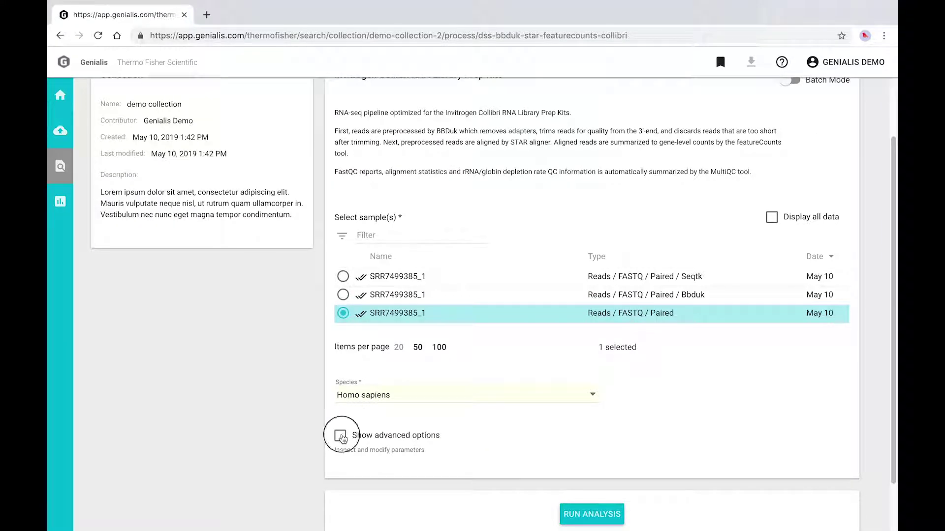
{"action": "scroll", "coordinate": [374, 462], "scroll_direction": "down", "scroll_amount": 9}
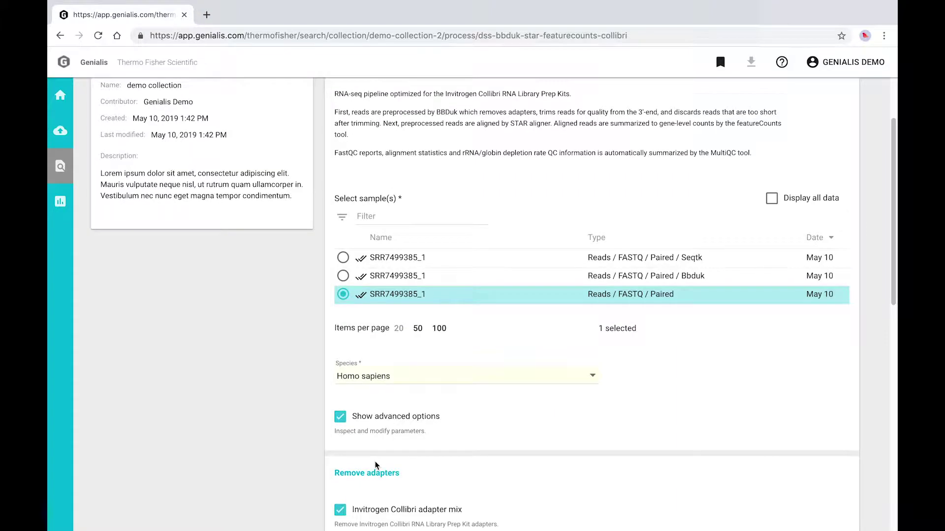
{"action": "scroll", "coordinate": [385, 380], "scroll_direction": "down", "scroll_amount": 3}
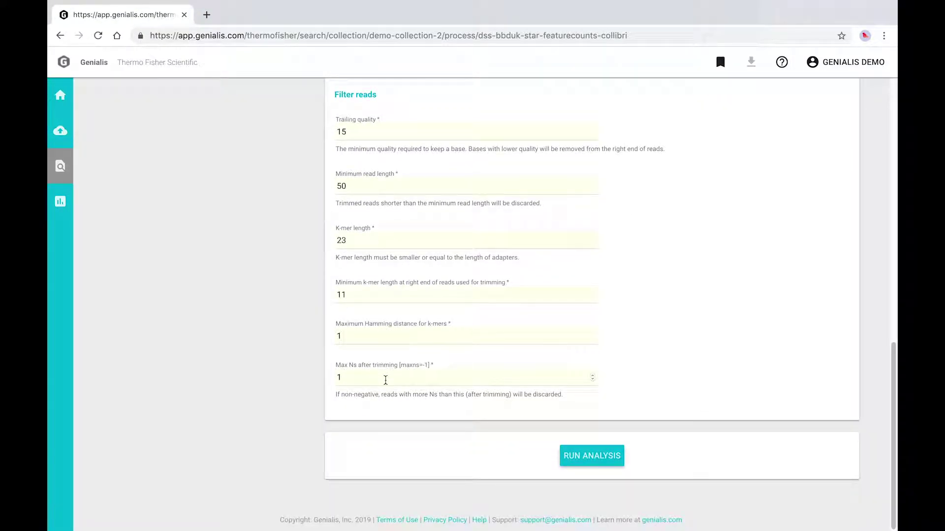
{"action": "left_click", "coordinate": [596, 456]}
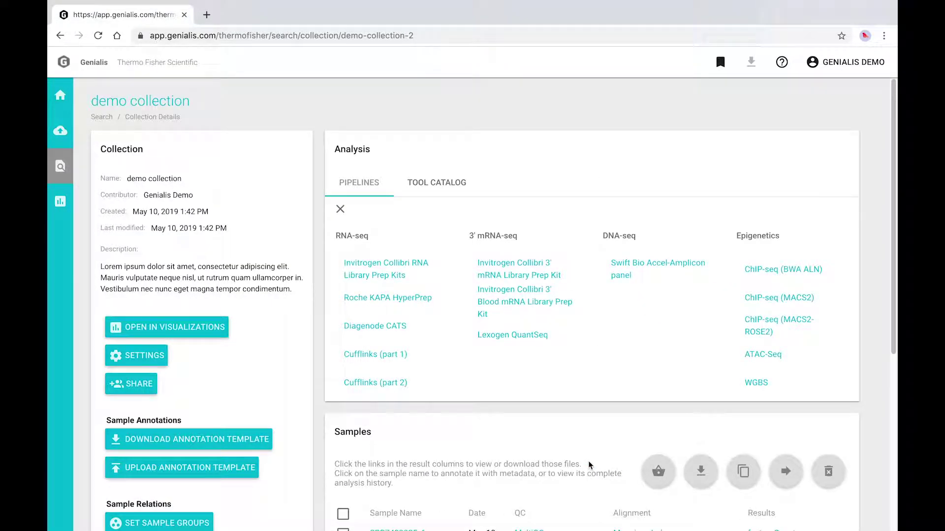
Review the samples and collection data of the demo collection, view the sample's annotation page, and return to the collection
{"action": "scroll", "coordinate": [590, 466], "scroll_direction": "down", "scroll_amount": 3}
{"action": "scroll", "coordinate": [590, 466], "scroll_direction": "down", "scroll_amount": 5}
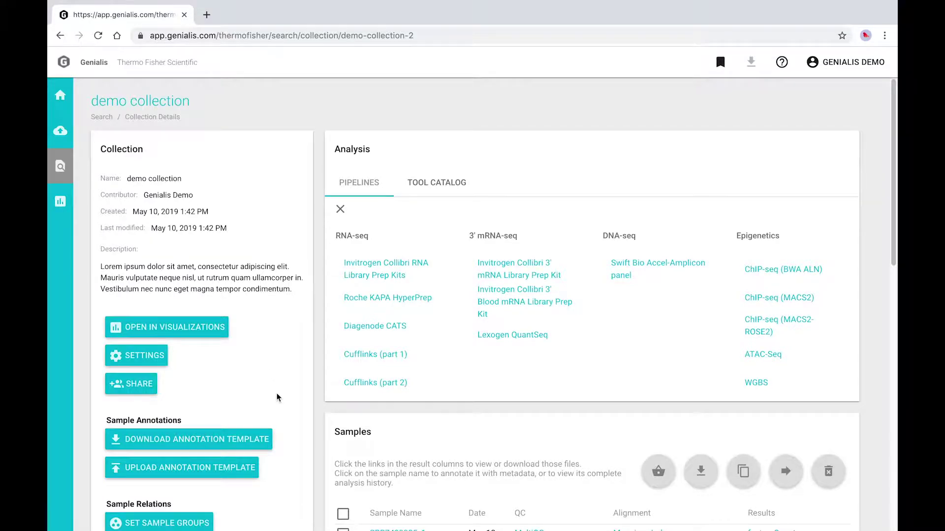
{"action": "scroll", "coordinate": [277, 394], "scroll_direction": "down", "scroll_amount": 3}
{"action": "scroll", "coordinate": [276, 398], "scroll_direction": "down", "scroll_amount": 1}
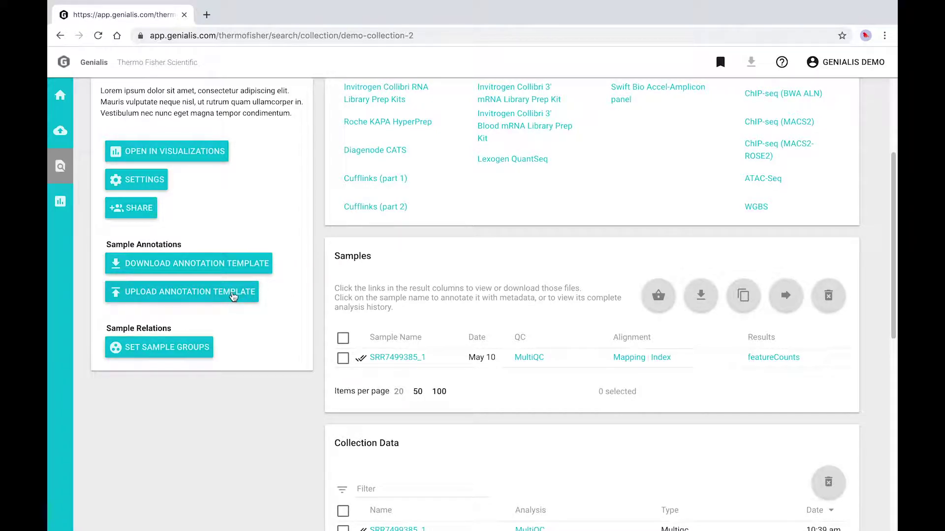
{"action": "left_click", "coordinate": [394, 358]}
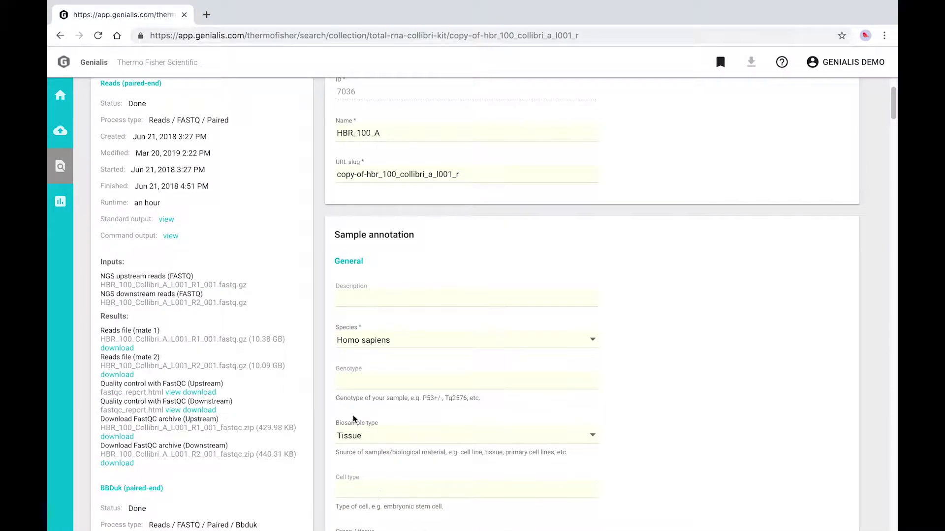
{"action": "key", "text": "alt+Left"}
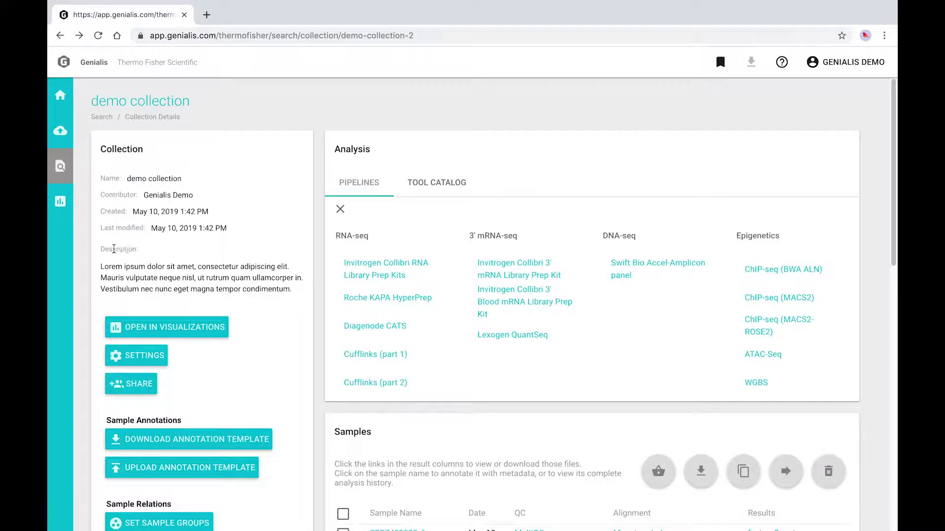
{"action": "double_click", "coordinate": [113, 249]}
{"action": "left_click_drag", "start_coordinate": [103, 266], "coordinate": [213, 277]}
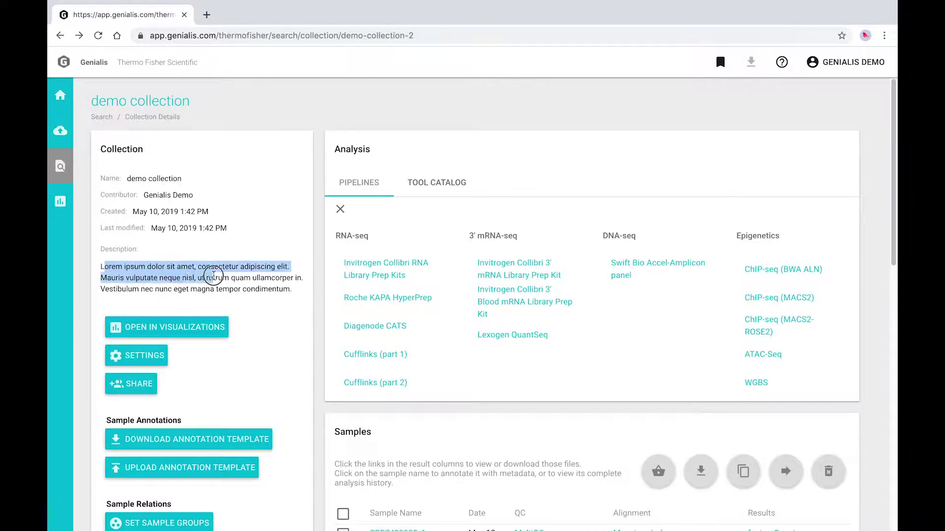
{"action": "left_click", "coordinate": [262, 261]}
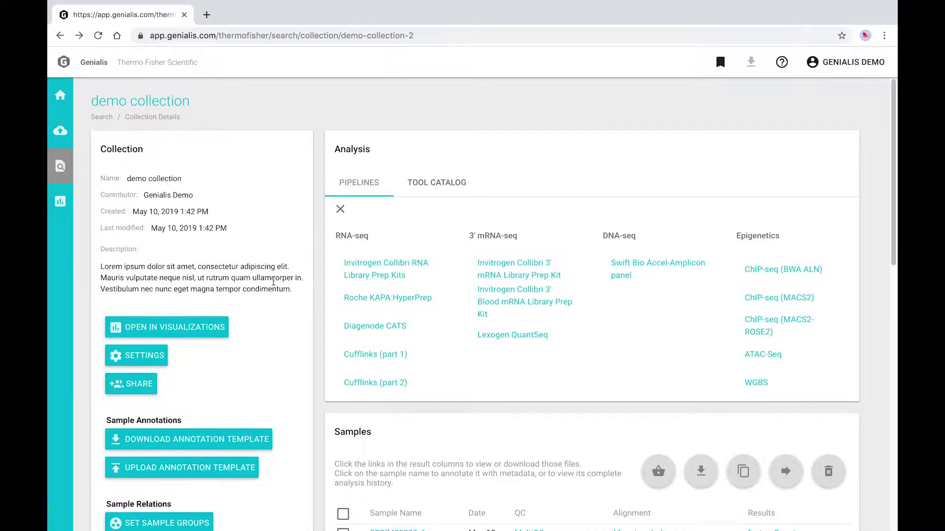
Open the sample groups page to examine the genotype and replicate relations of the samples
{"action": "scroll", "coordinate": [296, 286], "scroll_direction": "down", "scroll_amount": 4}
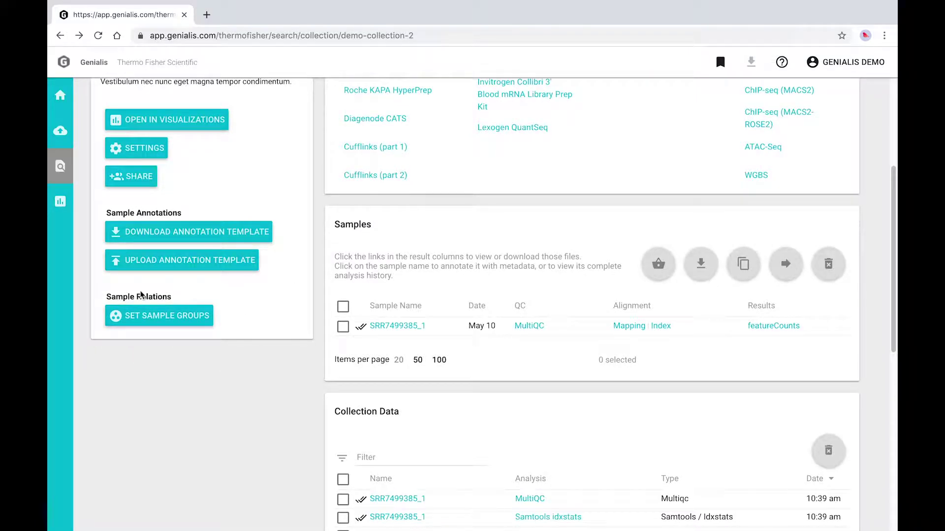
{"action": "left_click", "coordinate": [143, 320]}
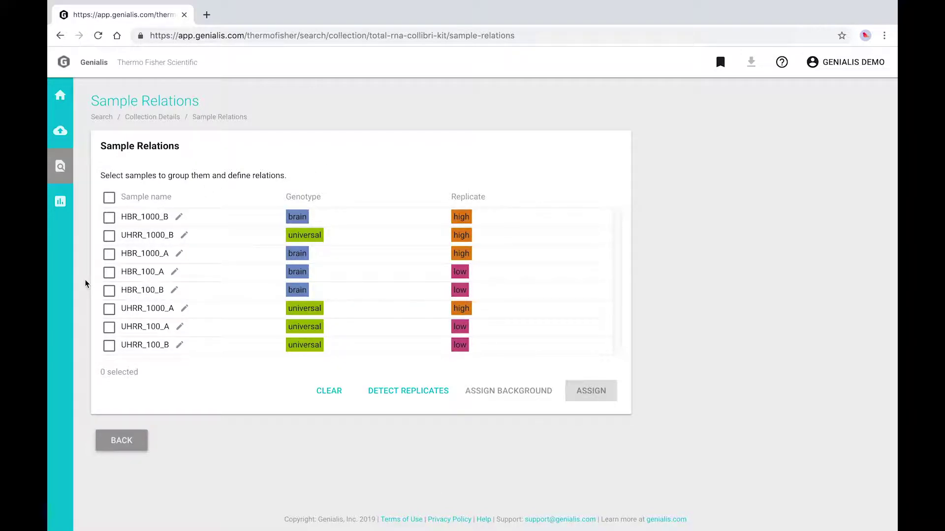
View the sharing permissions of the demo collection from the collection search results and close them without saving
{"action": "left_click", "coordinate": [59, 166]}
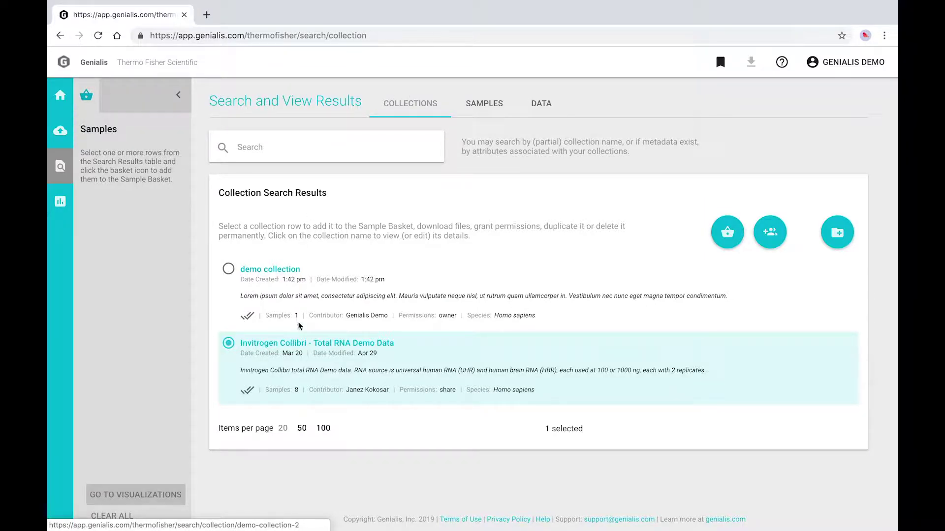
{"action": "left_click", "coordinate": [229, 270]}
{"action": "left_click", "coordinate": [767, 236]}
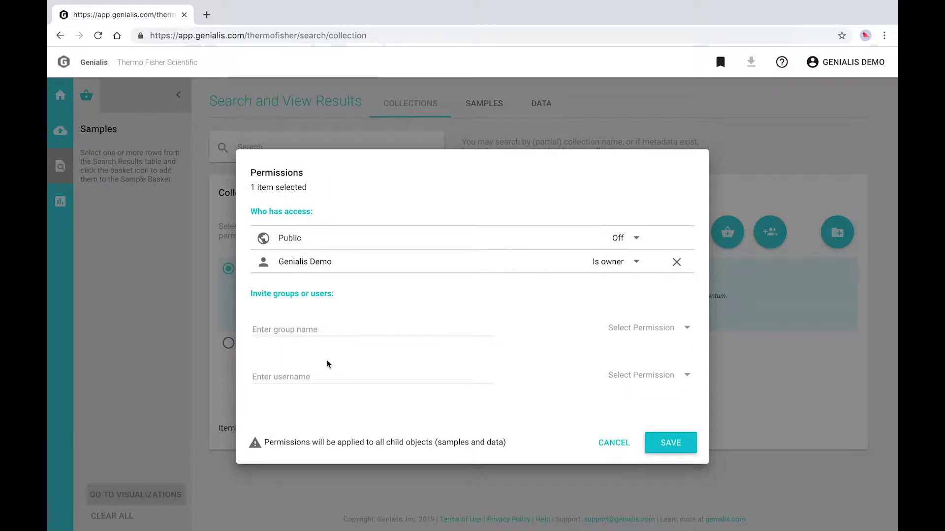
{"action": "left_click", "coordinate": [609, 440]}
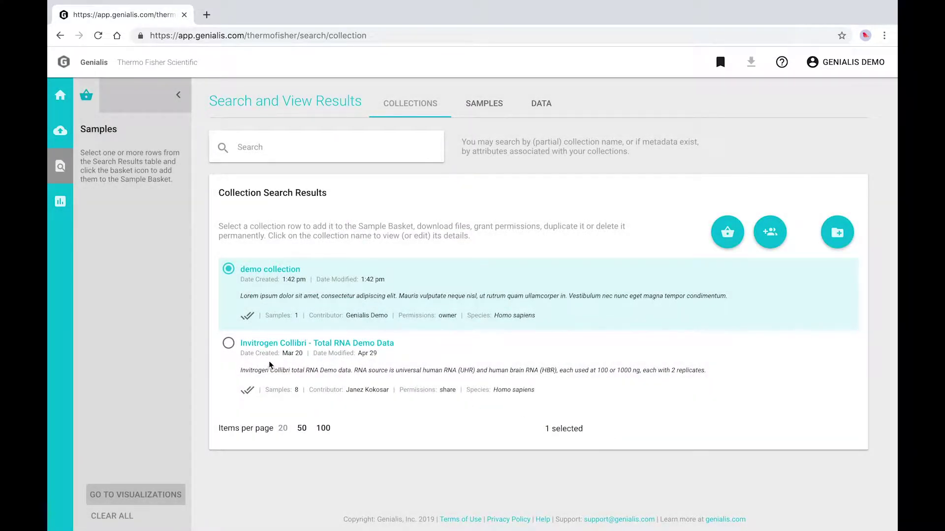
Add the Invitrogen Collibri - Total RNA Demo Data collection to the sample basket and display its samples in the sample comparison visualizations
{"action": "left_click", "coordinate": [227, 343]}
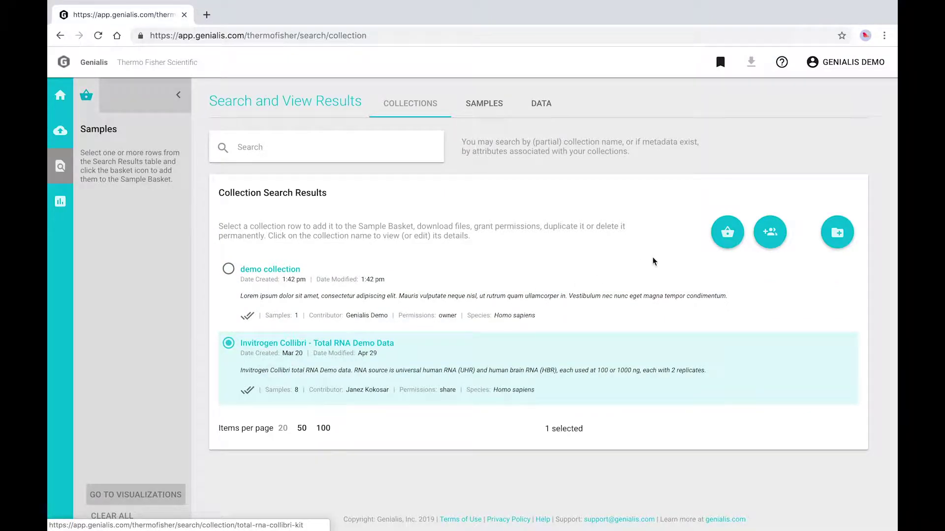
{"action": "left_click", "coordinate": [720, 238]}
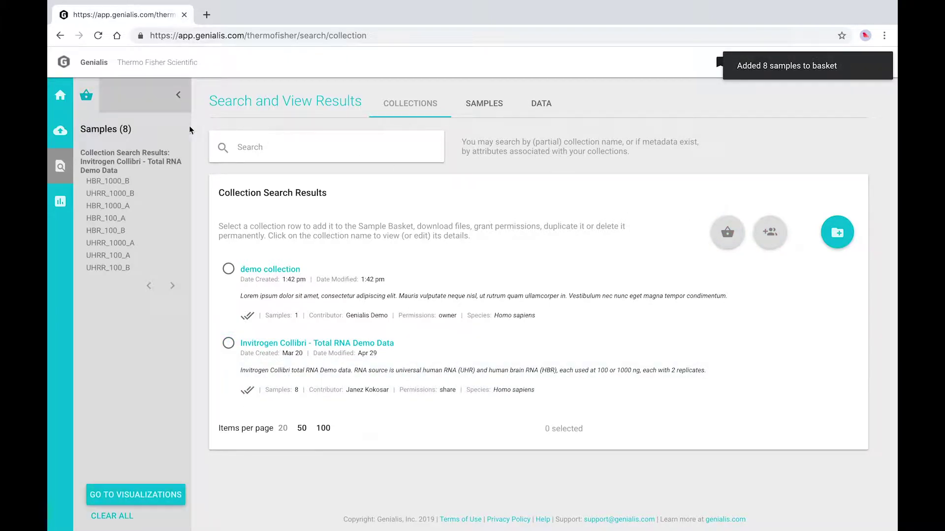
{"action": "left_click", "coordinate": [60, 201]}
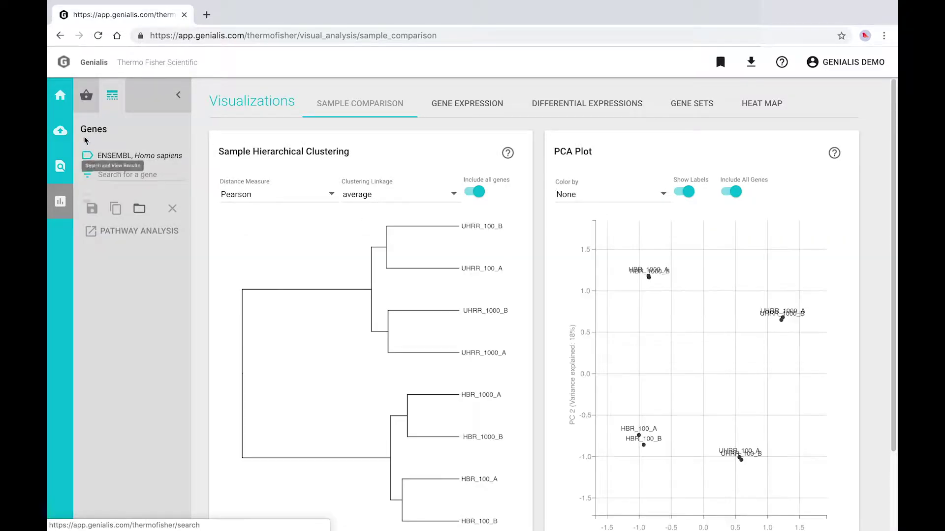
{"action": "left_click", "coordinate": [87, 98]}
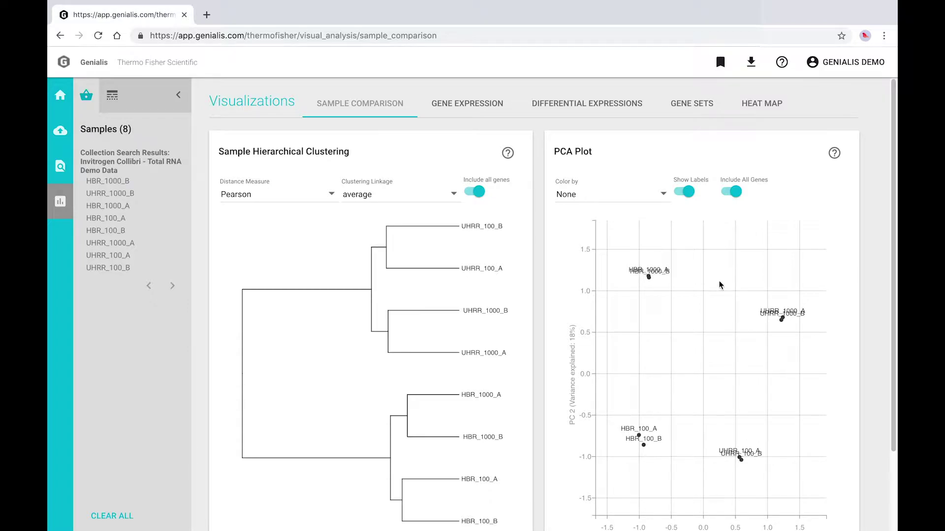
Pick the gene cluster near log2 fold change -6 to -5 in the UHRR vs HBR volcano plot and select all 11 genes
{"action": "left_click", "coordinate": [598, 109]}
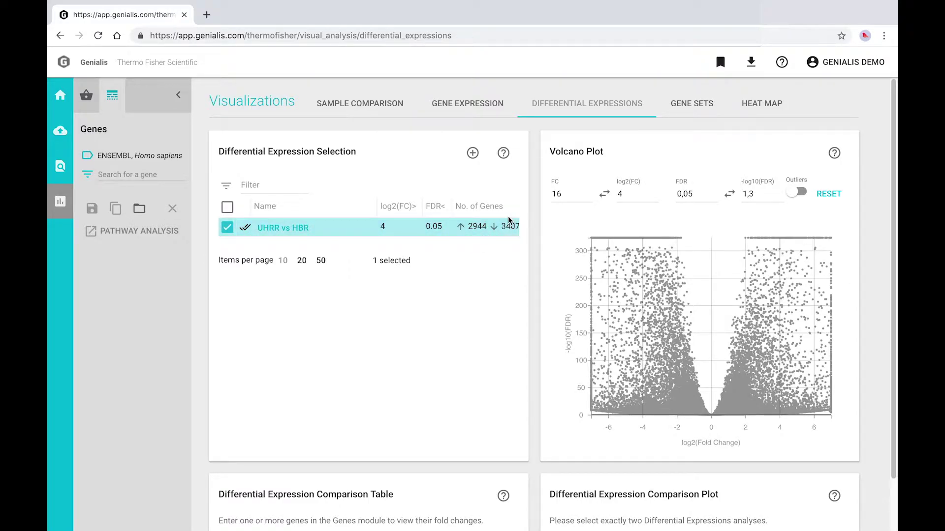
{"action": "left_click", "coordinate": [626, 273]}
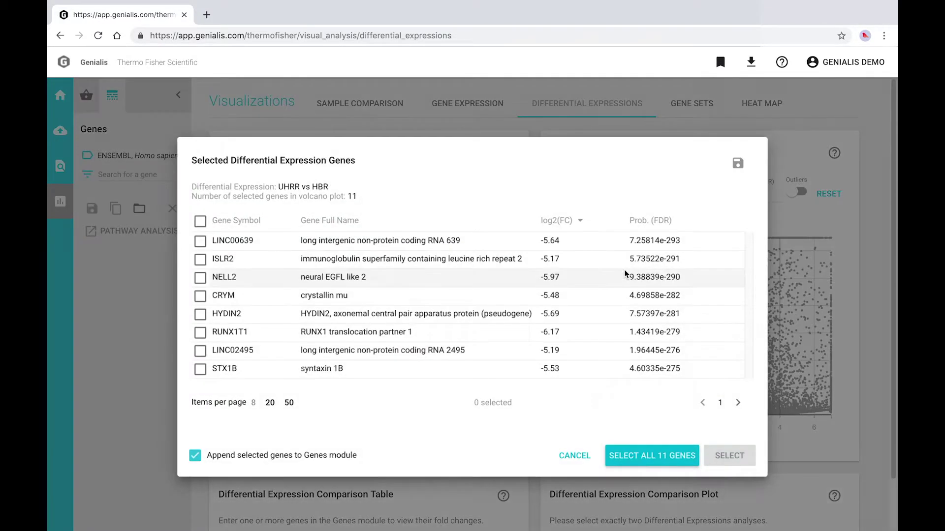
{"action": "left_click", "coordinate": [664, 463]}
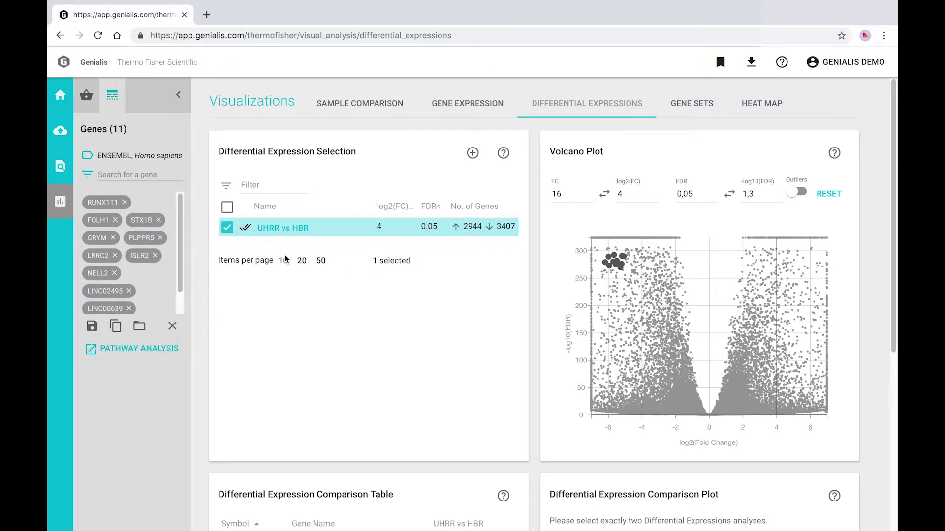
View the expression of the selected genes and color the bar chart by Organ / tissue
{"action": "left_click", "coordinate": [461, 105]}
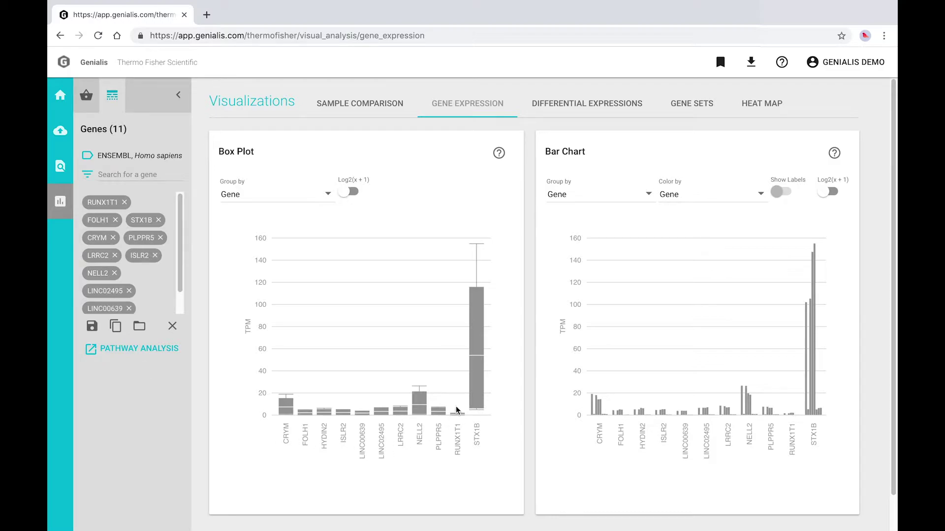
{"action": "mouse_move", "coordinate": [476, 339]}
{"action": "left_click", "coordinate": [760, 193]}
{"action": "scroll", "coordinate": [745, 284], "scroll_direction": "down", "scroll_amount": 10}
{"action": "left_click", "coordinate": [696, 240]}
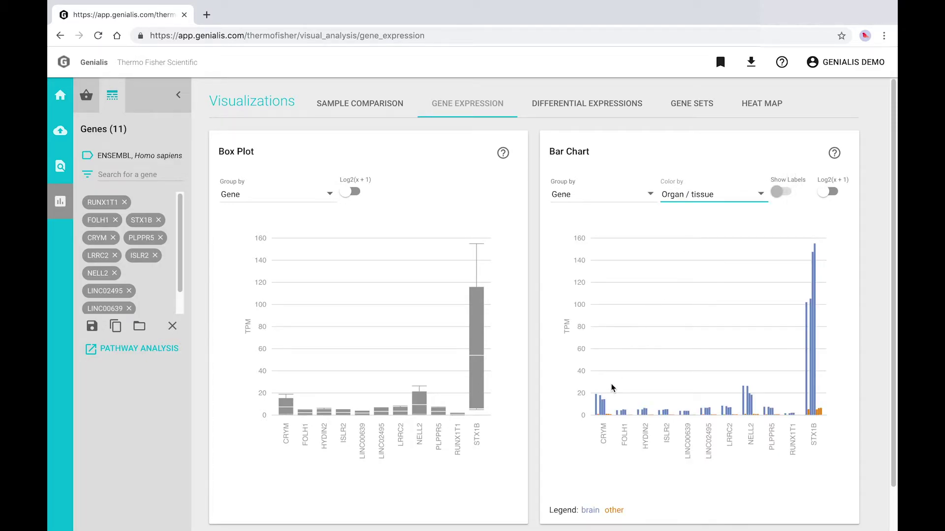
{"action": "mouse_move", "coordinate": [818, 412]}
Sort the expression heat map's sample columns by hierarchical clustering and export the visualization
{"action": "left_click", "coordinate": [761, 105]}
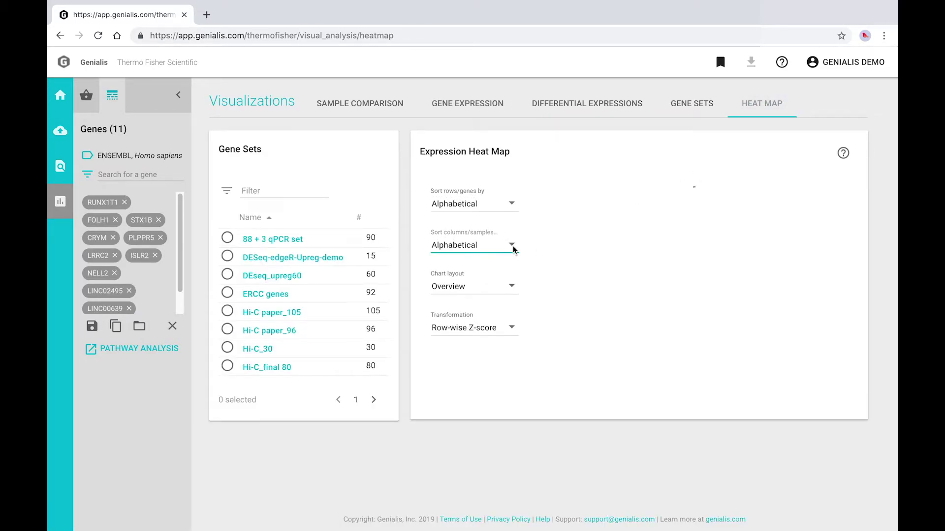
{"action": "left_click", "coordinate": [512, 246]}
{"action": "left_click", "coordinate": [455, 274]}
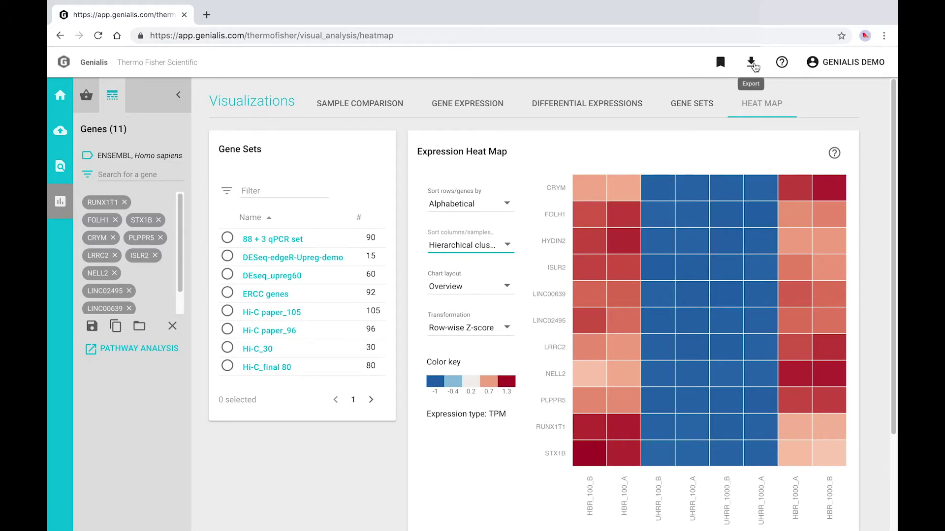
{"action": "left_click", "coordinate": [752, 64]}
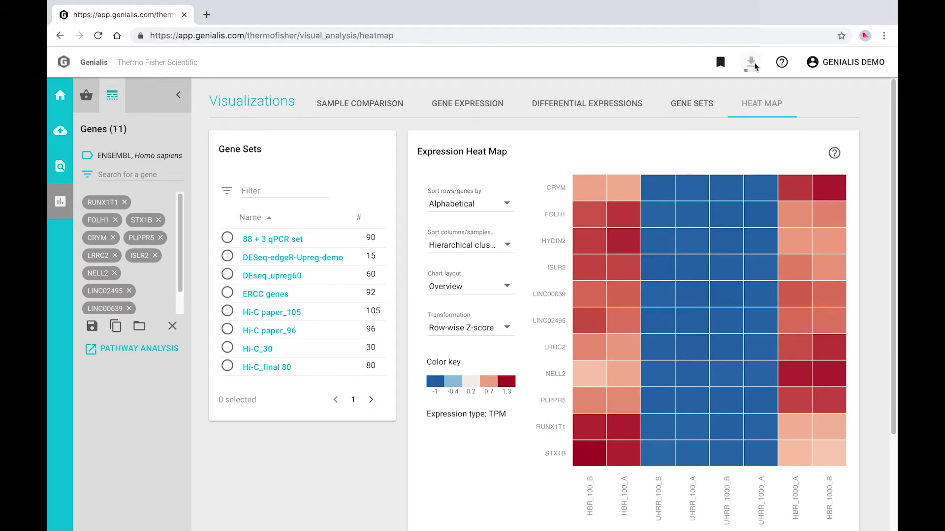